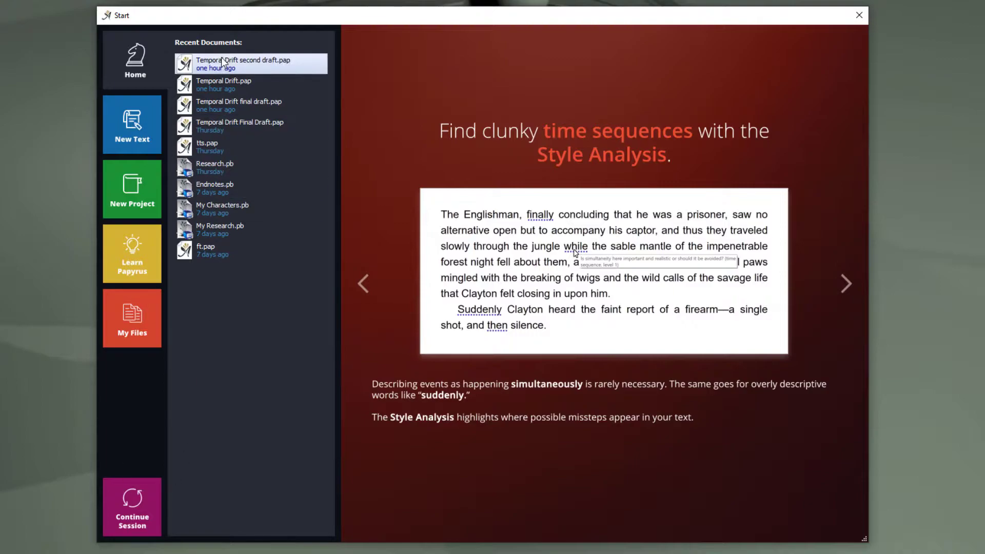
Open the New Project page listing the Universal, Paperback, Pocket Book and Hardback templates
left_click(129, 190)
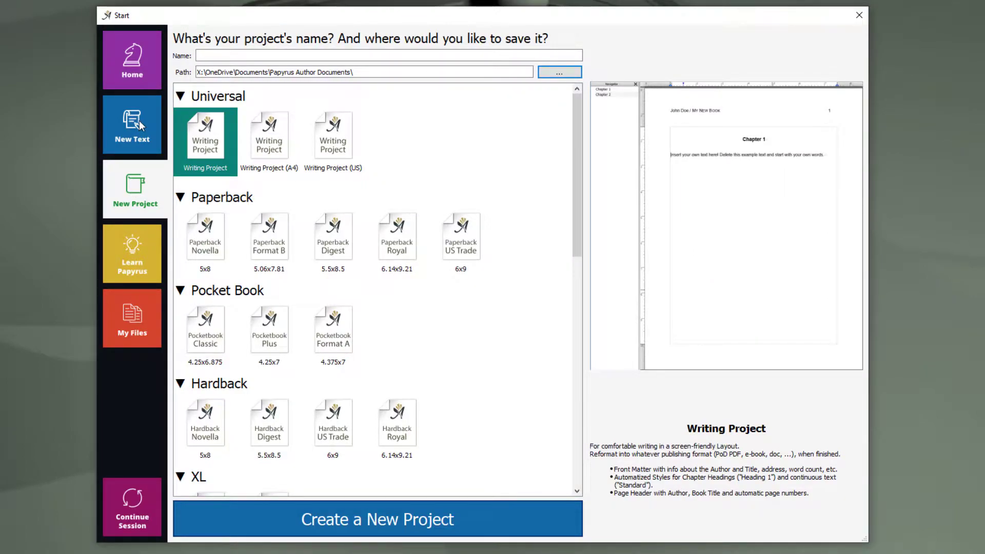
Create a blank document from the Blank Page (A4) text template, keeping A4 page size
left_click(139, 122)
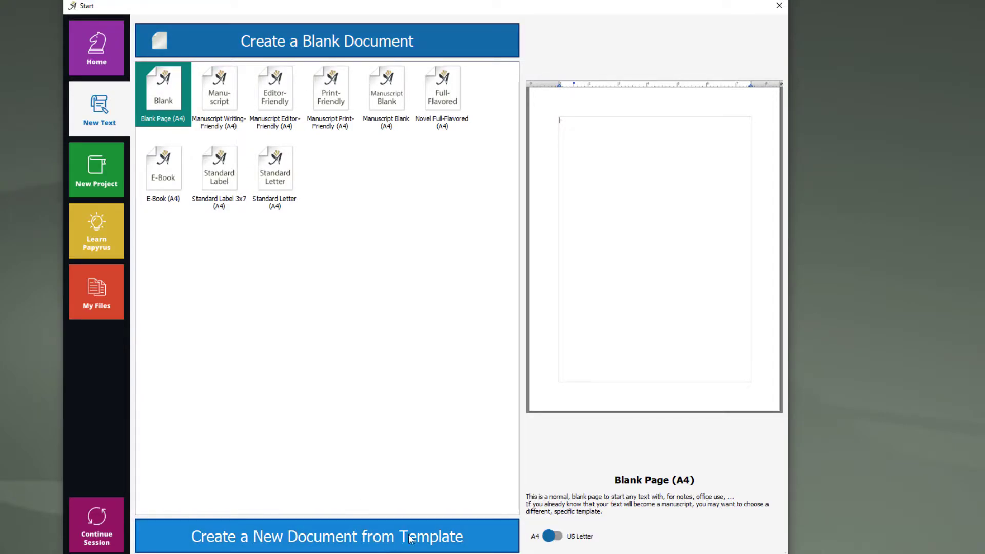
left_click(553, 537)
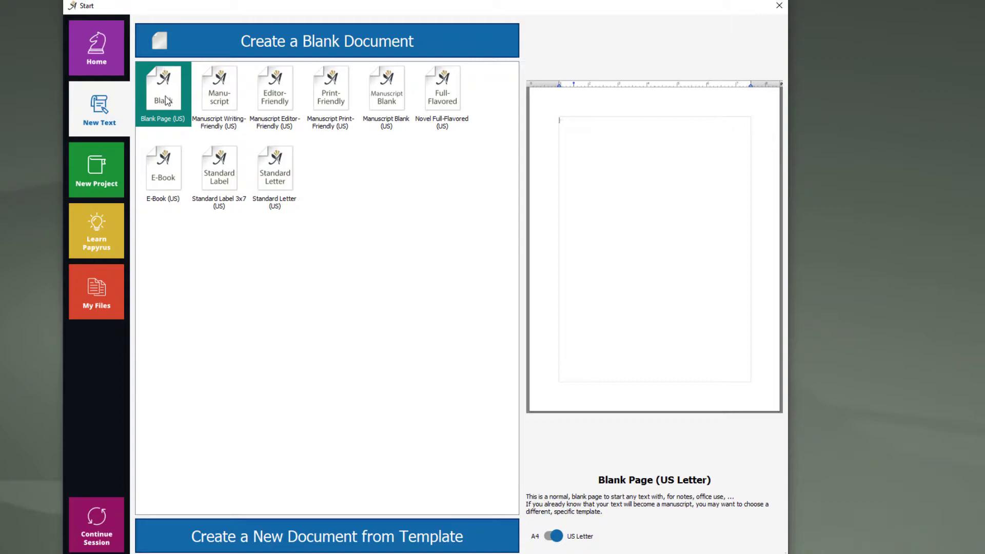
left_click(552, 540)
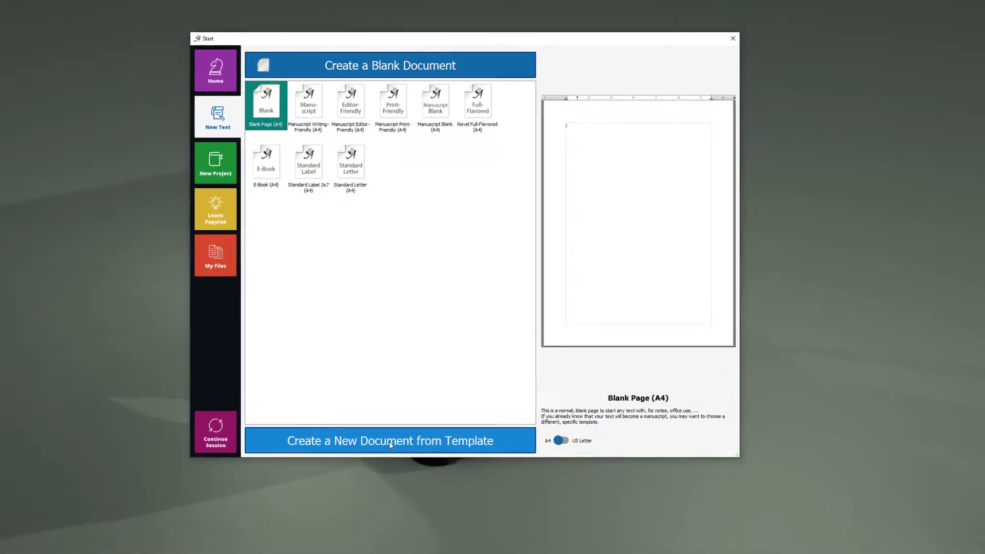
left_click(389, 442)
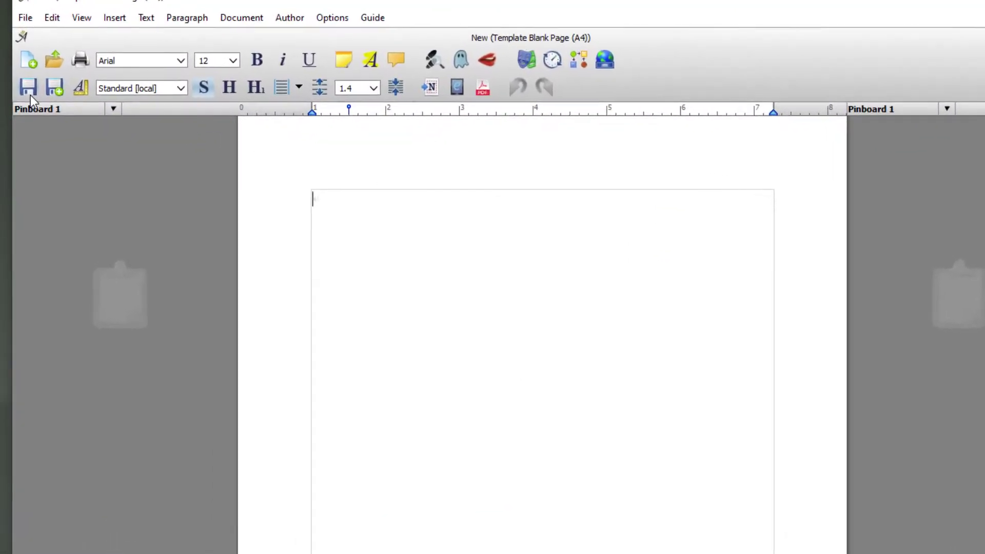
Save the blank document into the Desktop folder with the file name New Doc
left_click(36, 110)
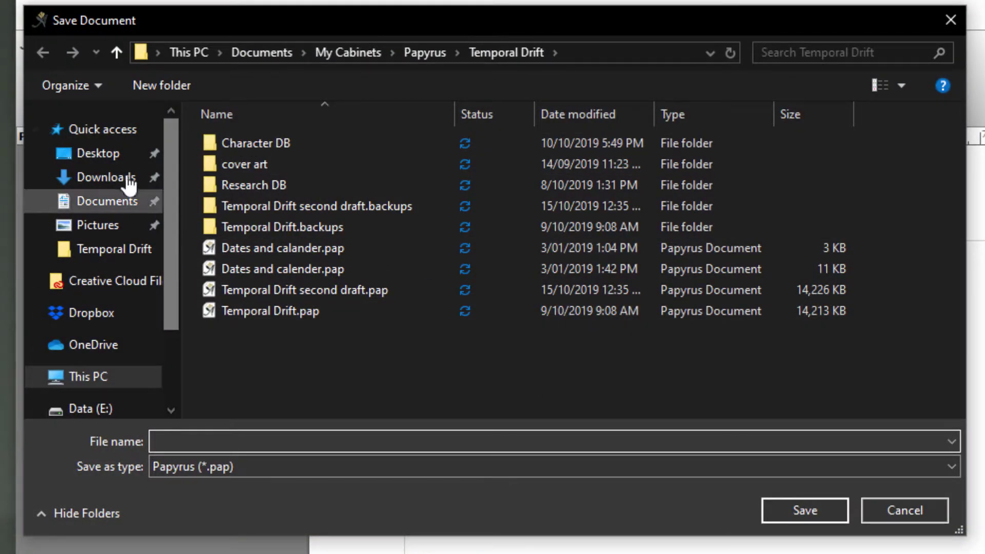
left_click(145, 154)
left_click(254, 444)
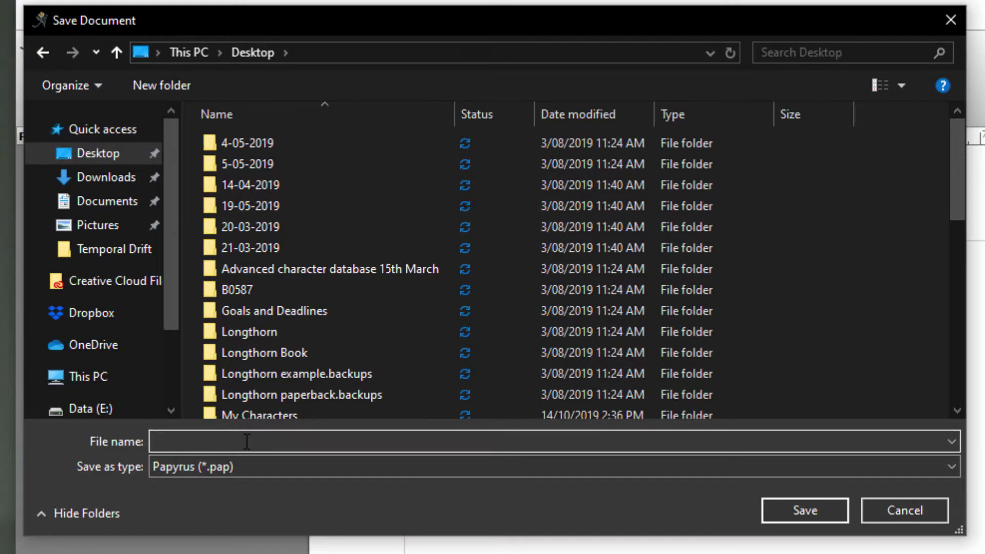
type("New")
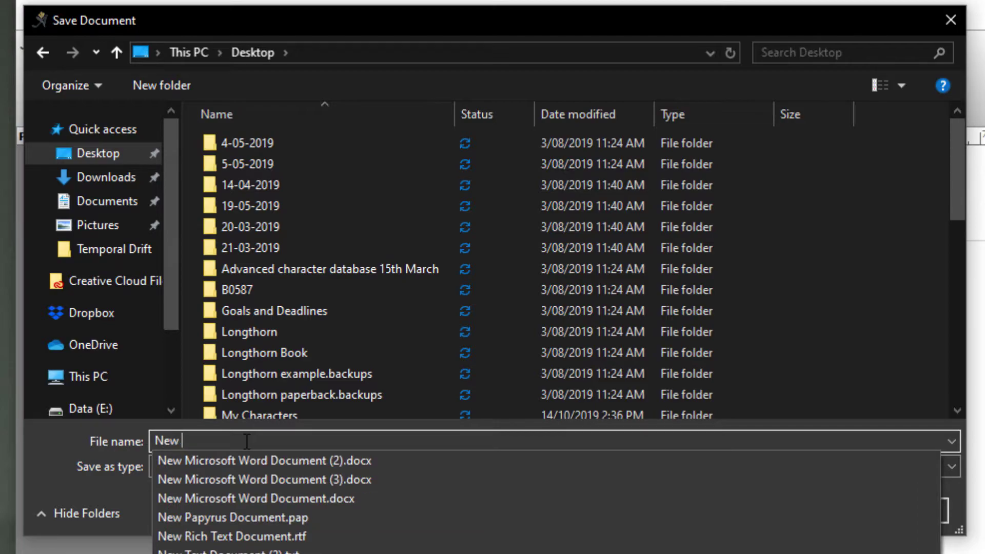
type(" Doc")
key("Return")
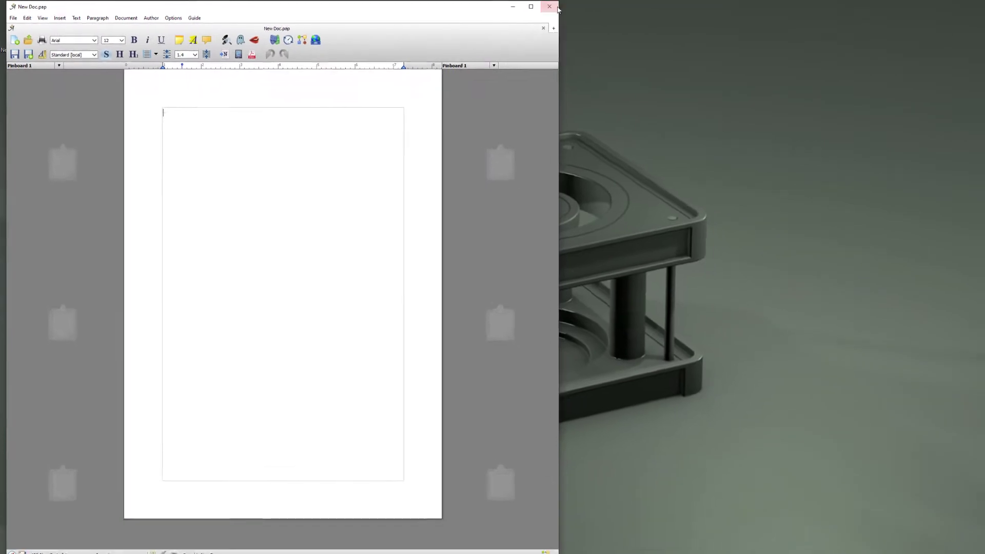
Close New Doc, relaunch Papyrus Author from its desktop icon, and open the New Project page
left_click(531, 10)
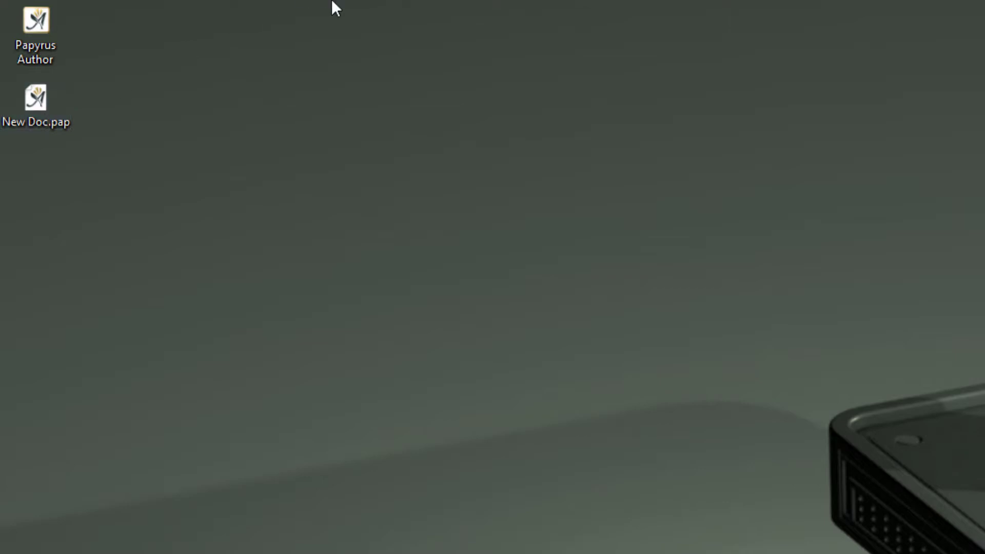
left_click(45, 28)
double_click(45, 30)
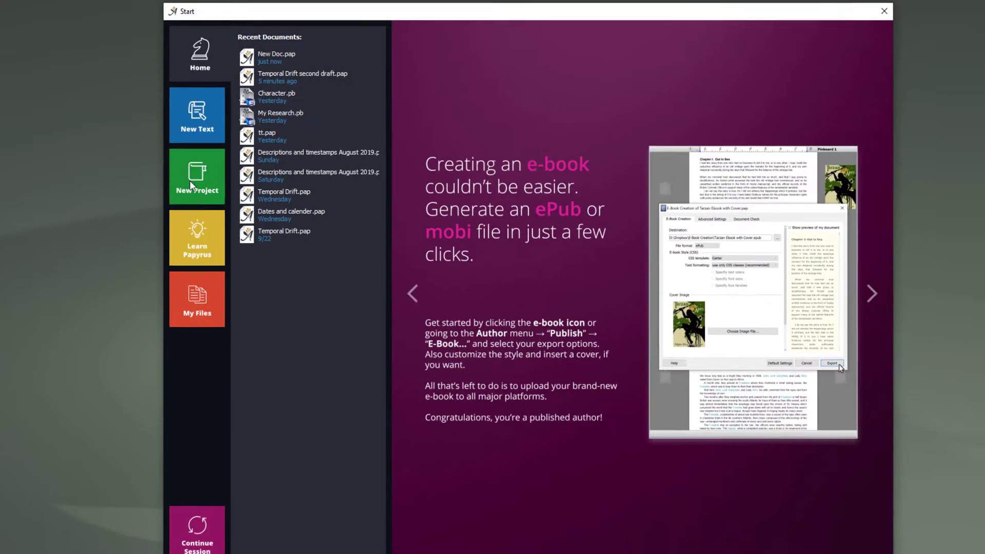
left_click(178, 176)
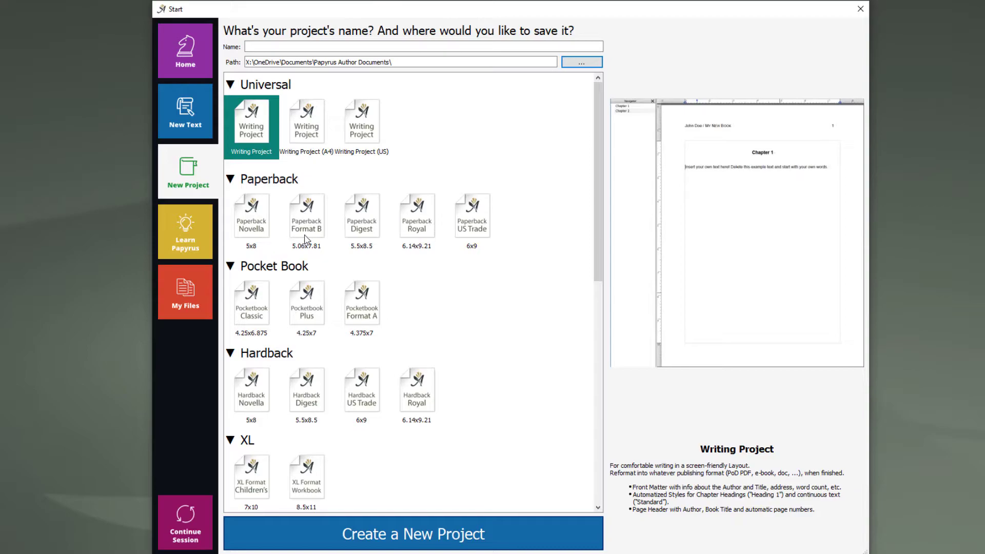
Select the Writing Project (A4) template, leaving the project name blank
left_click(310, 149)
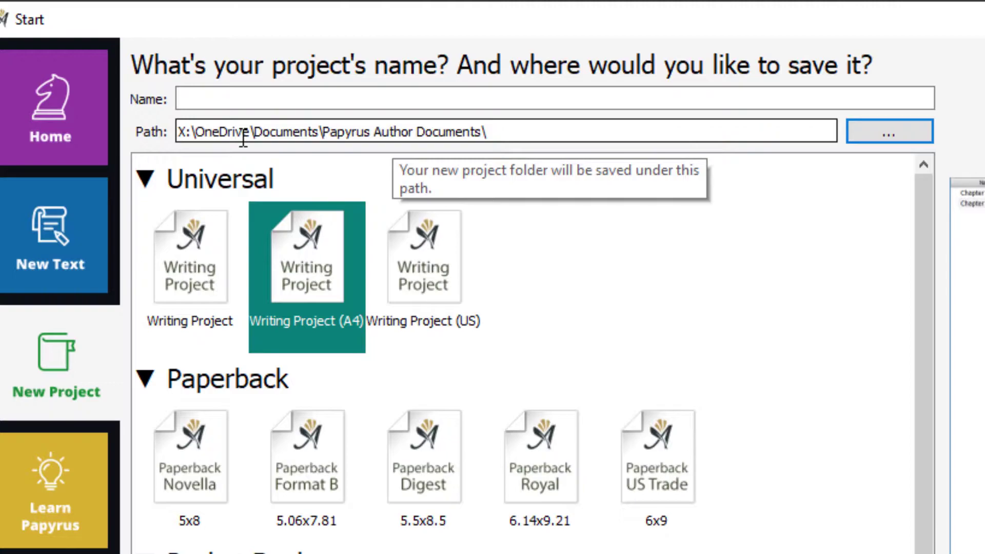
Name the project New Book and create it from the Hardback US Trade 6x9 template
left_click(260, 99)
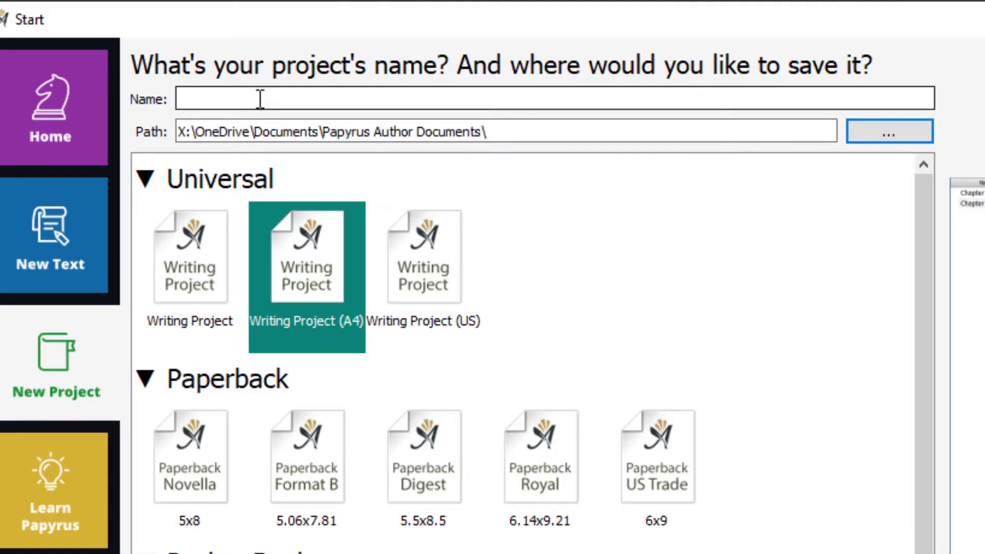
type("Ne")
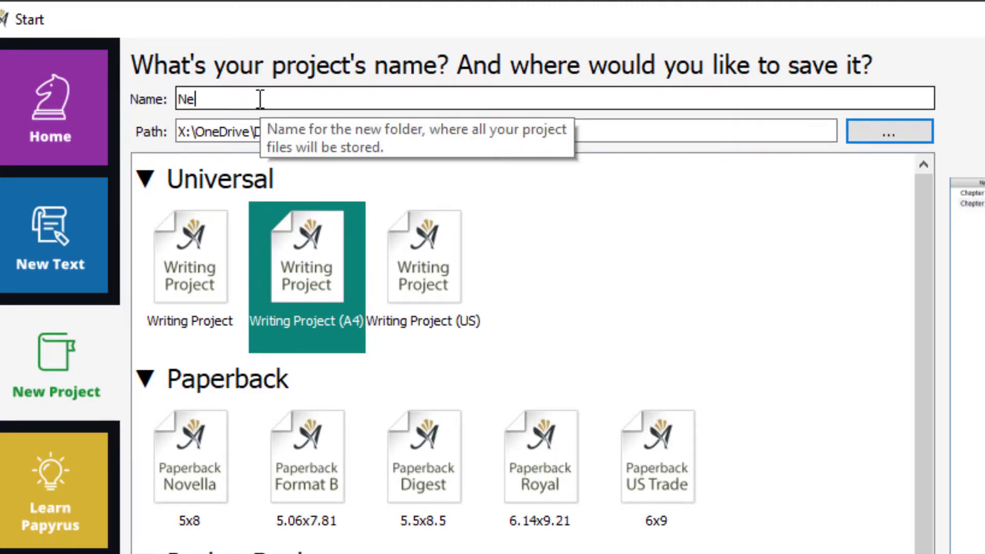
type("w Book")
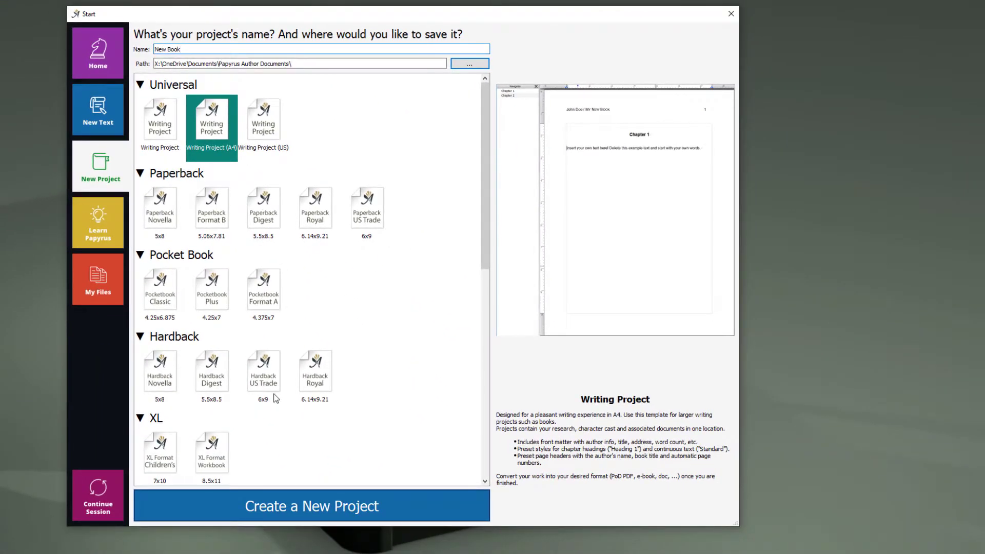
left_click(276, 398)
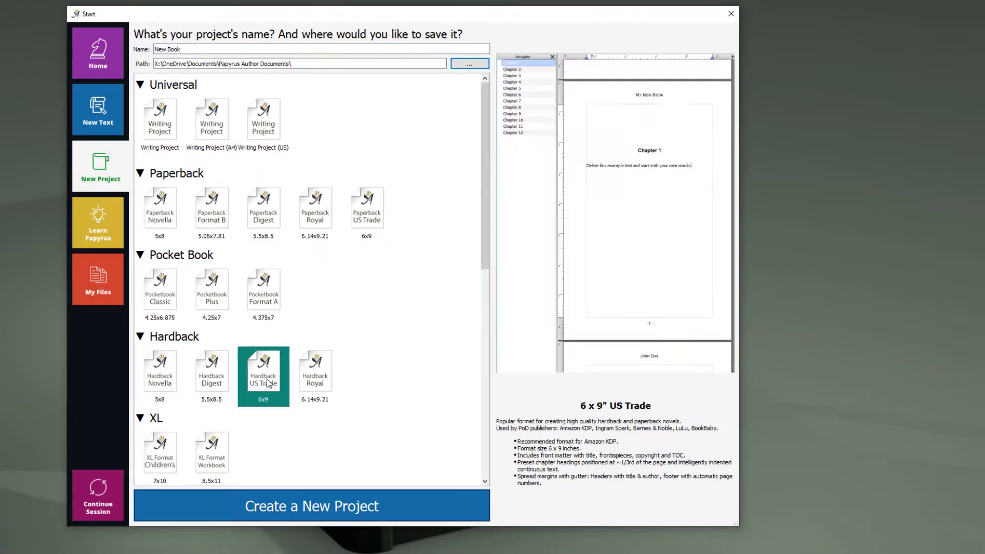
left_click(379, 501)
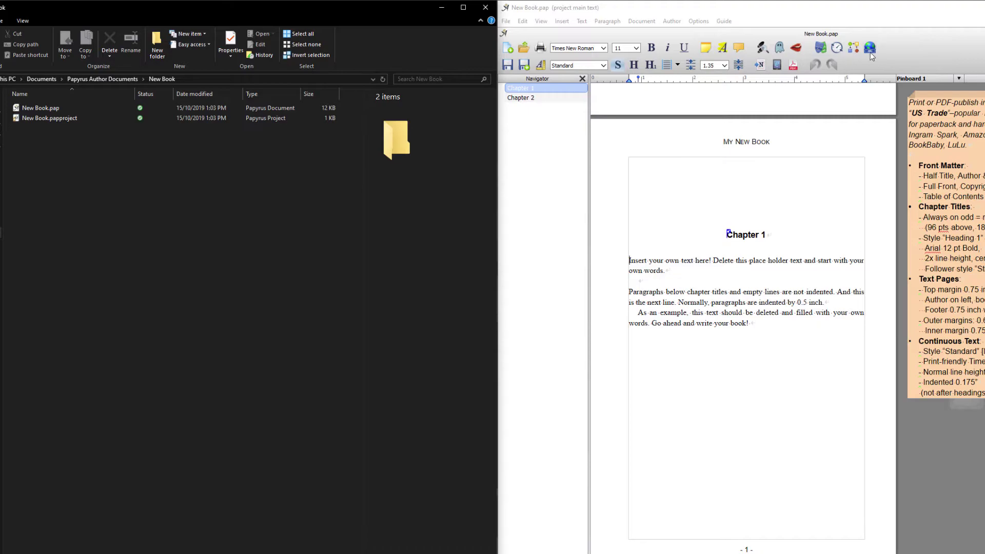
Create the empty My Research.pb database through Author > My Research
left_click(675, 25)
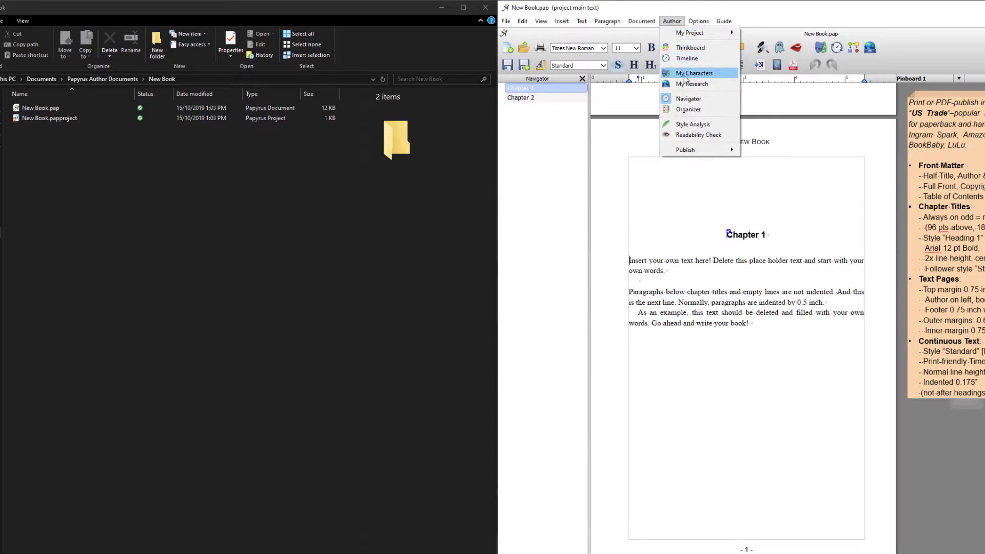
left_click(688, 86)
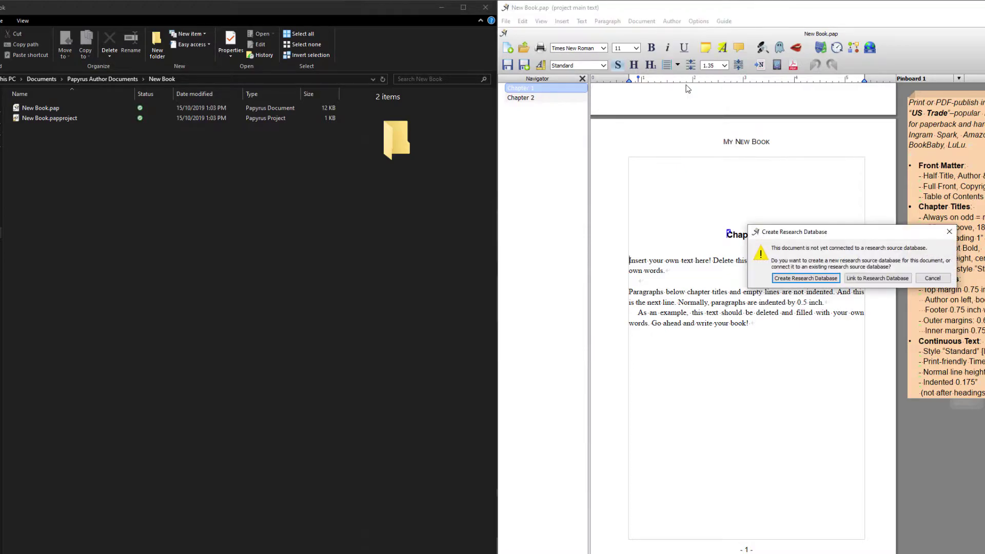
left_click(807, 280)
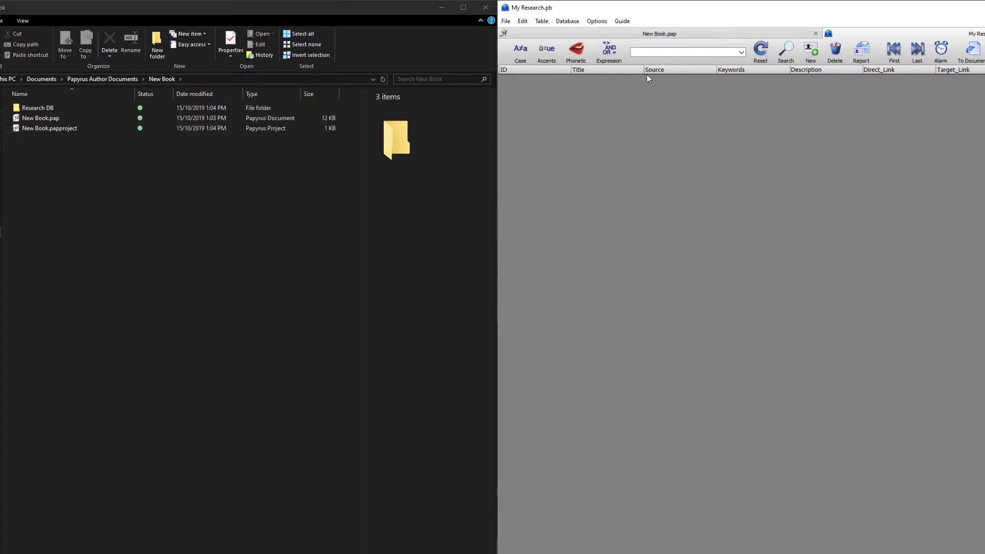
Switch back to the New Book.pap manuscript and save it
left_click(629, 33)
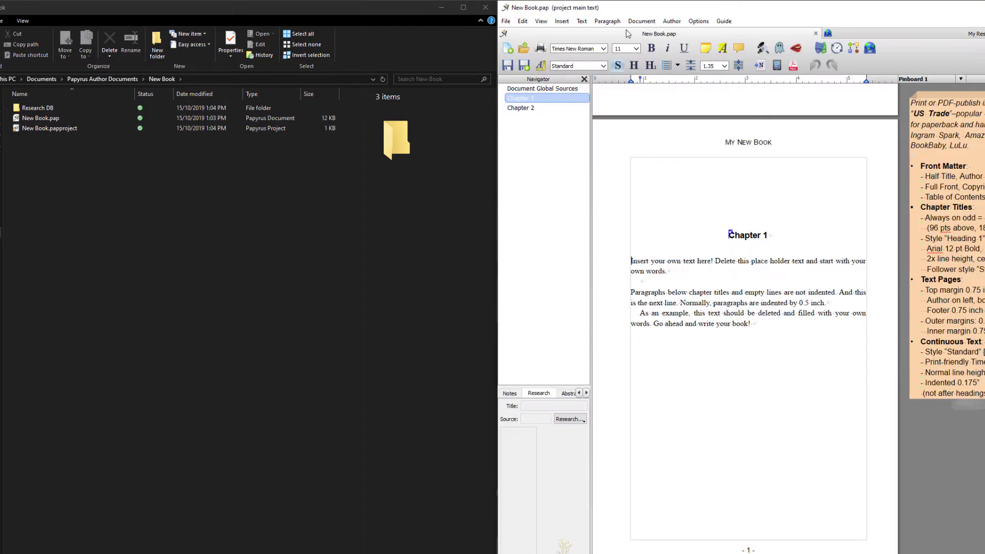
left_click(506, 68)
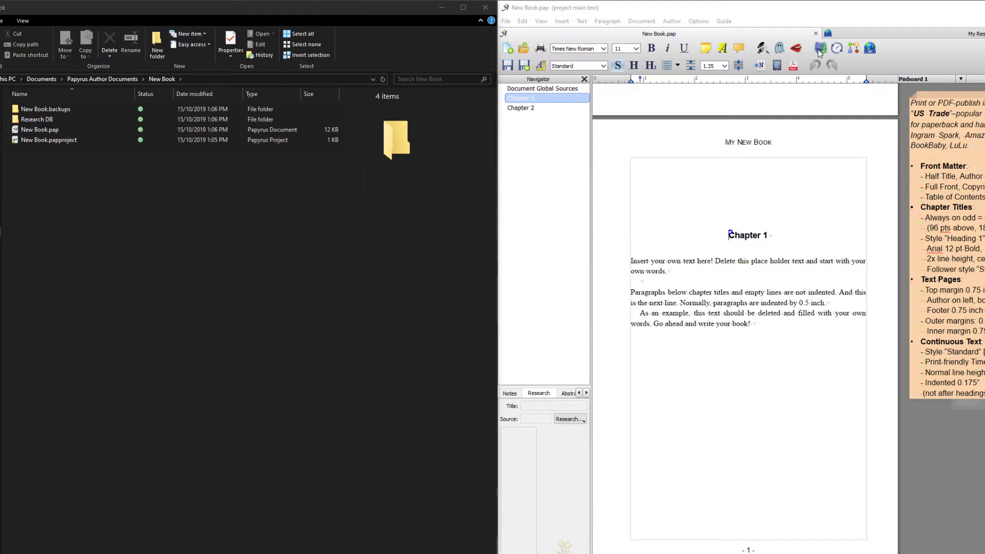
Open the book's character database from the Author tools, then close the New Book folder window
left_click(672, 23)
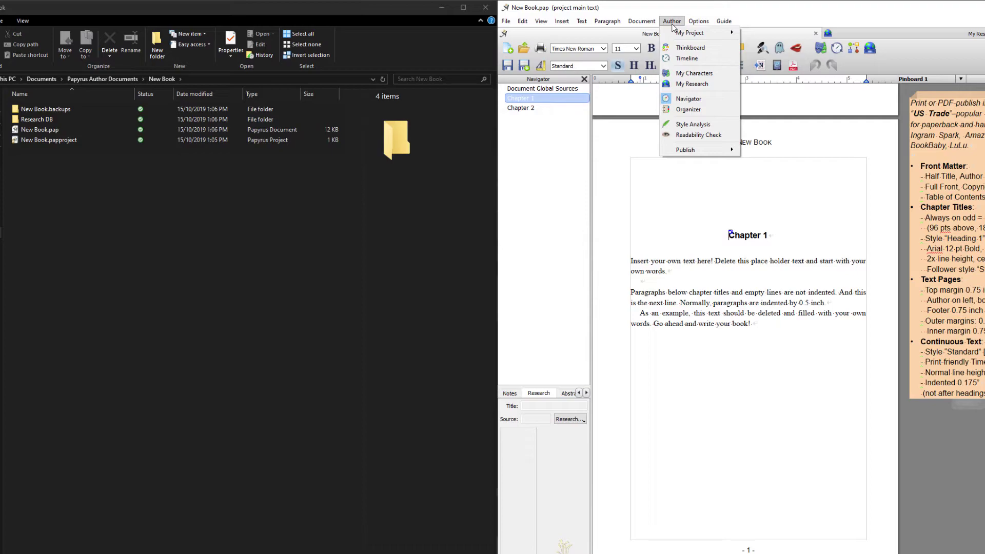
left_click(693, 73)
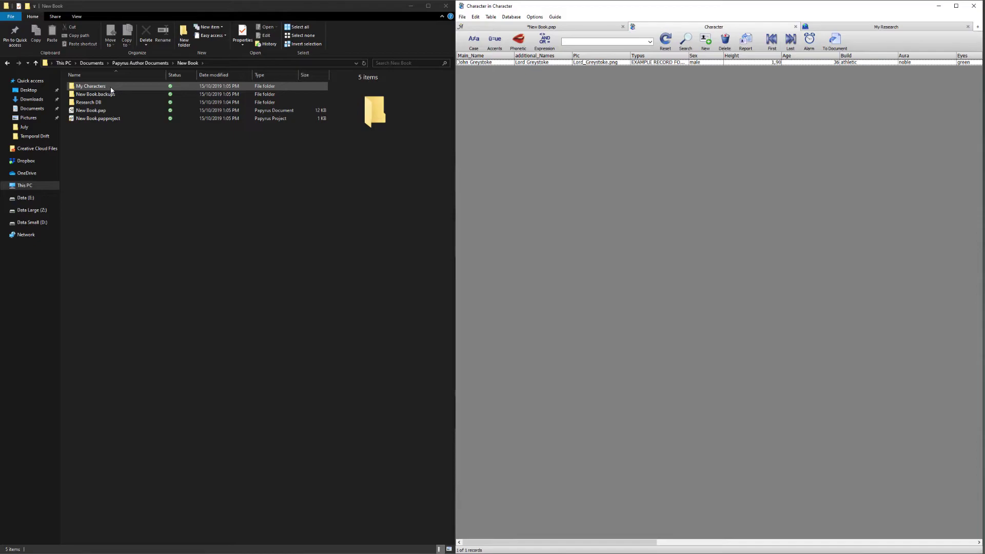
left_click(445, 7)
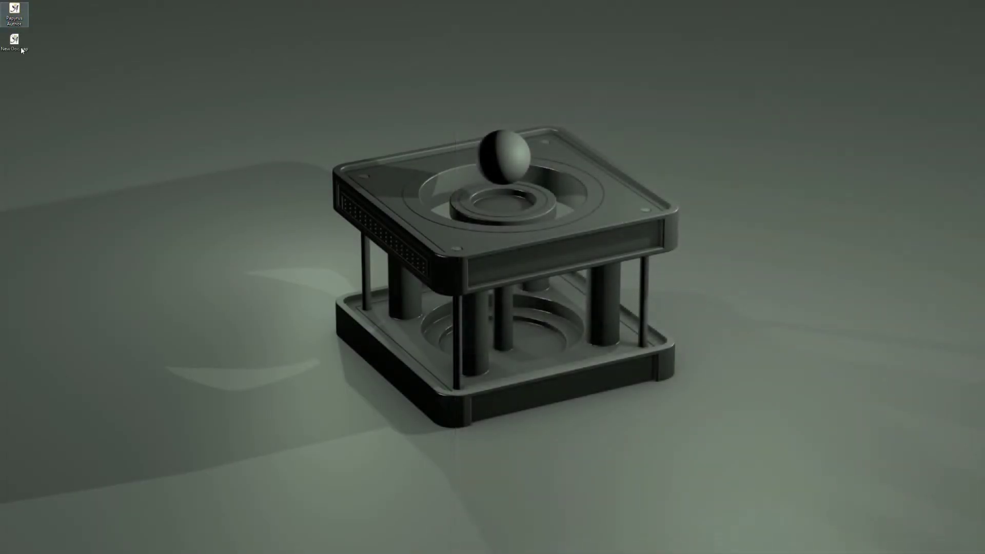
Reopen New Doc from the desktop and open Author > My Project > Convert to Project…
left_click(21, 47)
left_click(21, 47)
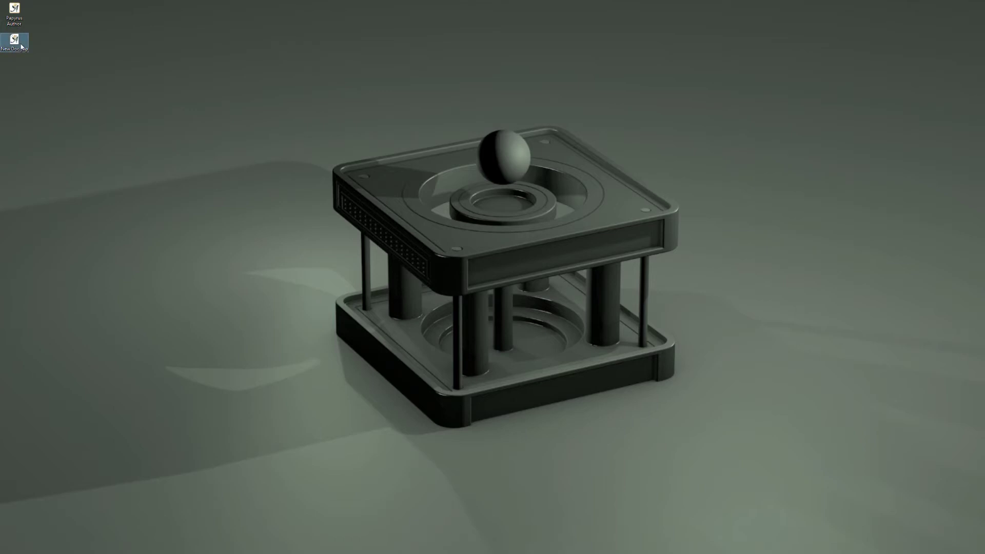
double_click(21, 46)
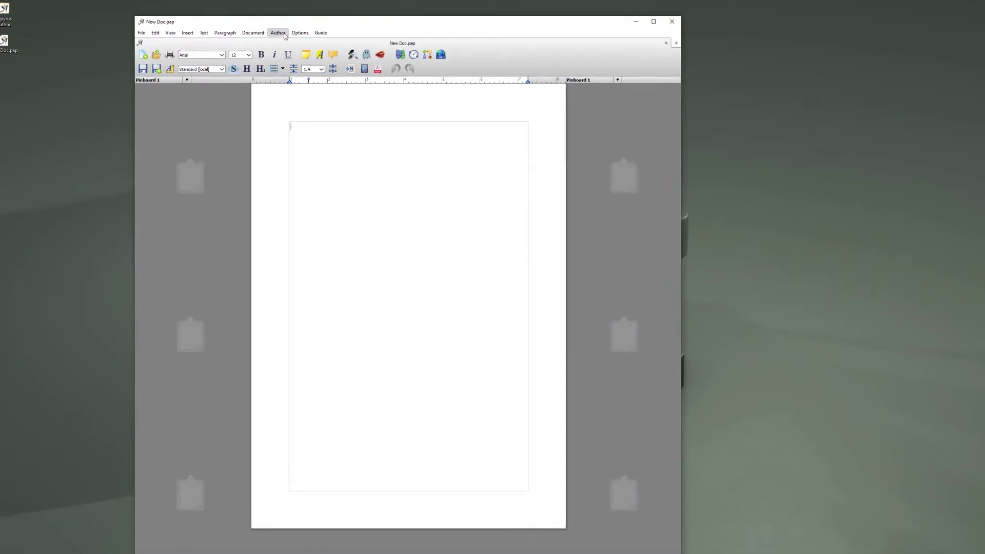
left_click(284, 34)
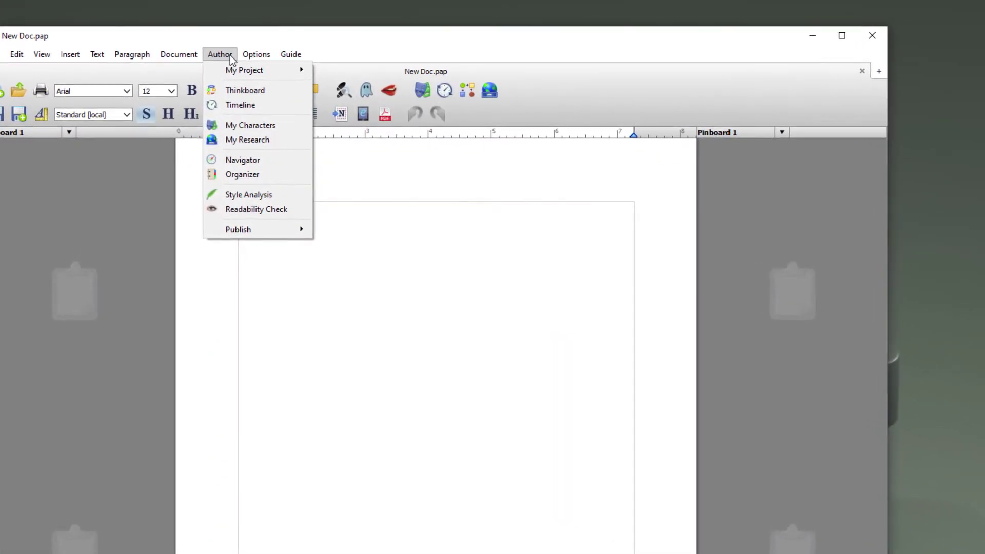
mouse_move(231, 70)
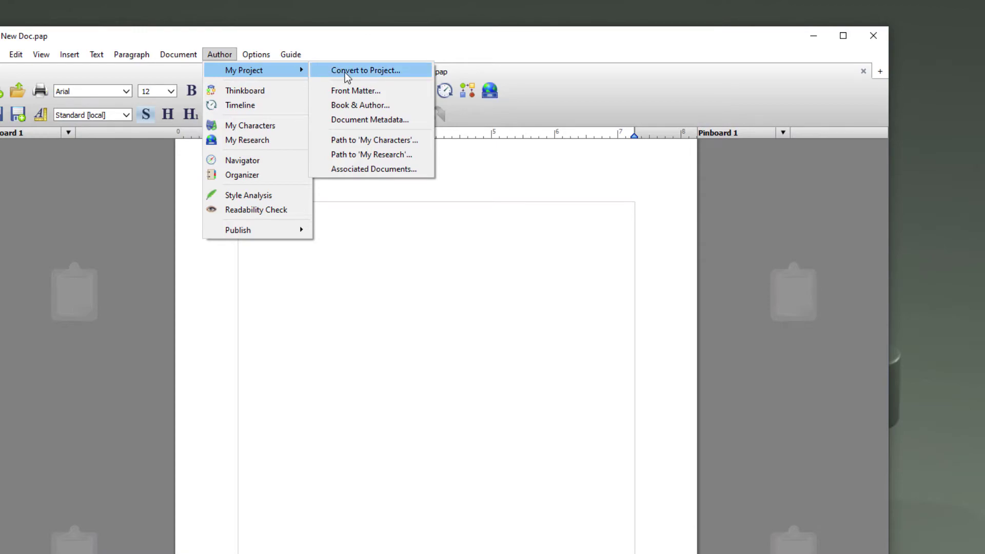
left_click(365, 70)
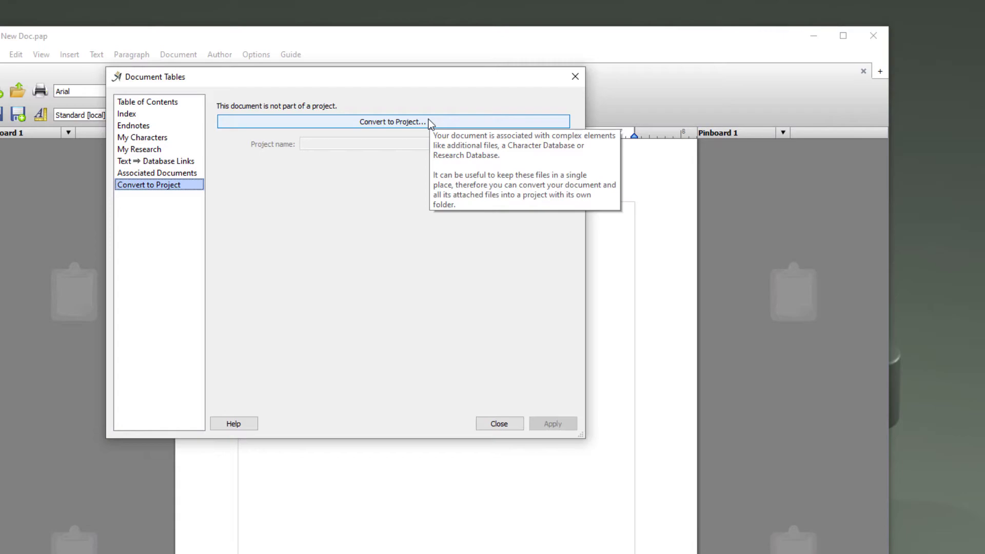
Convert New Doc into a project named New Doc at X:\OneDrive\Desktop\
left_click(429, 121)
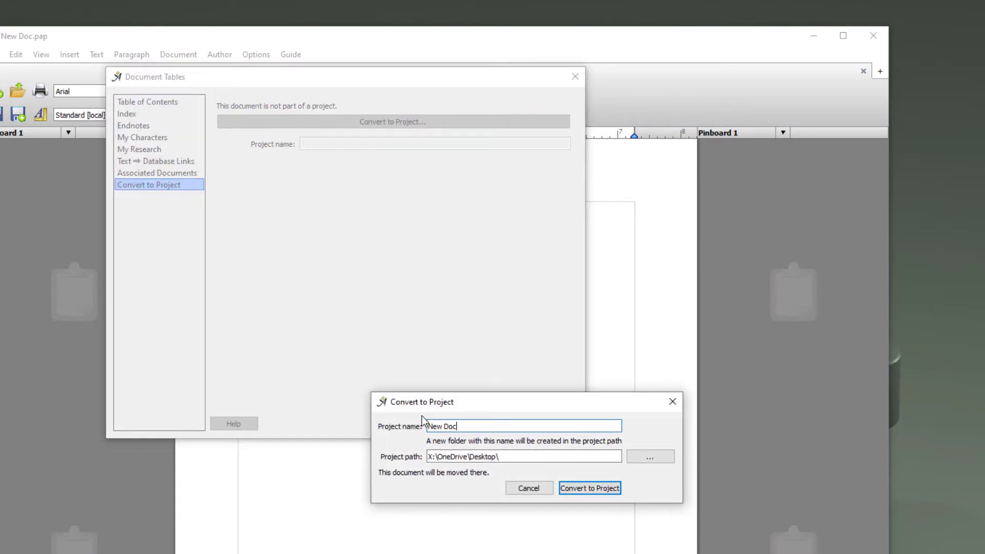
left_click(468, 427)
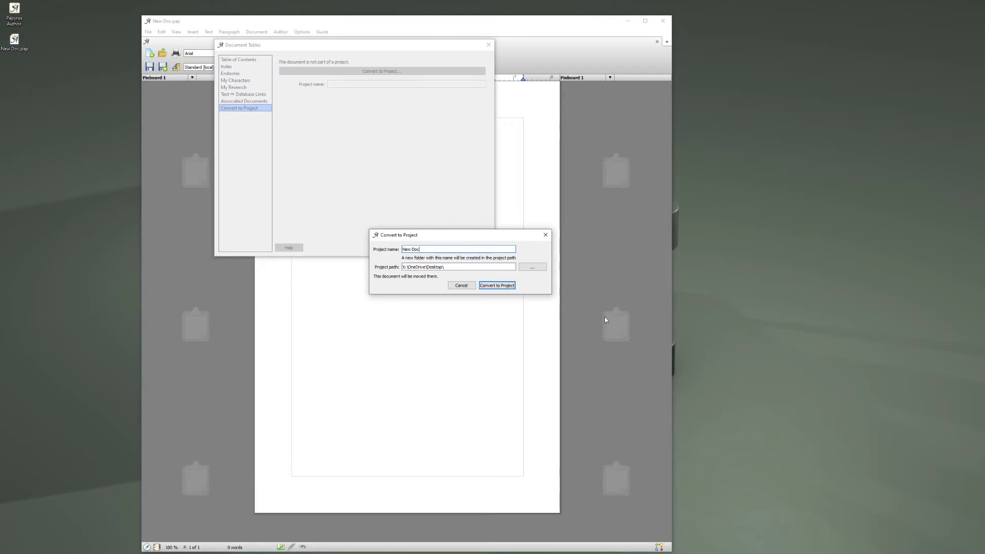
left_click(501, 287)
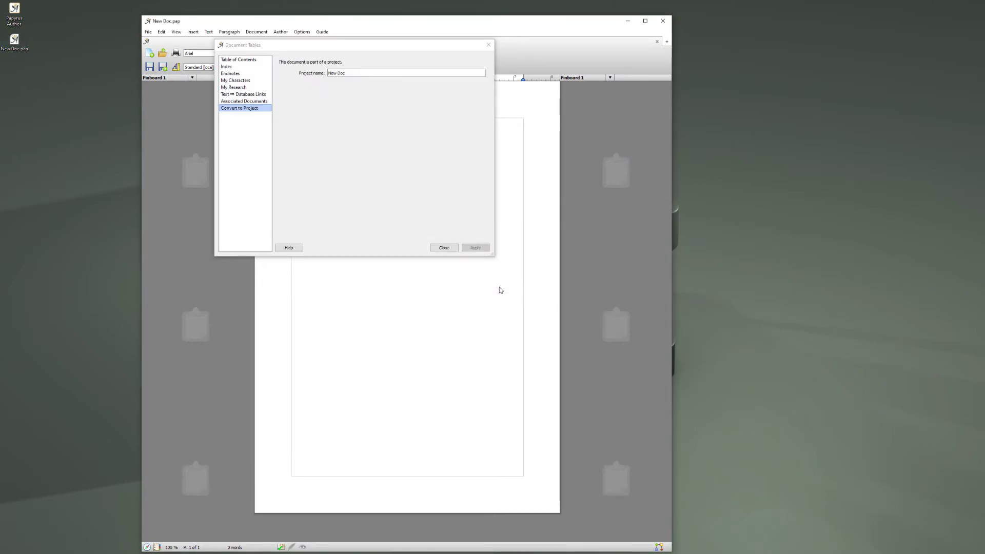
Confirm the desktop New Doc folder holds New Doc.pap and New Doc.papproject, then open Temporal Drift second draft
left_click(444, 247)
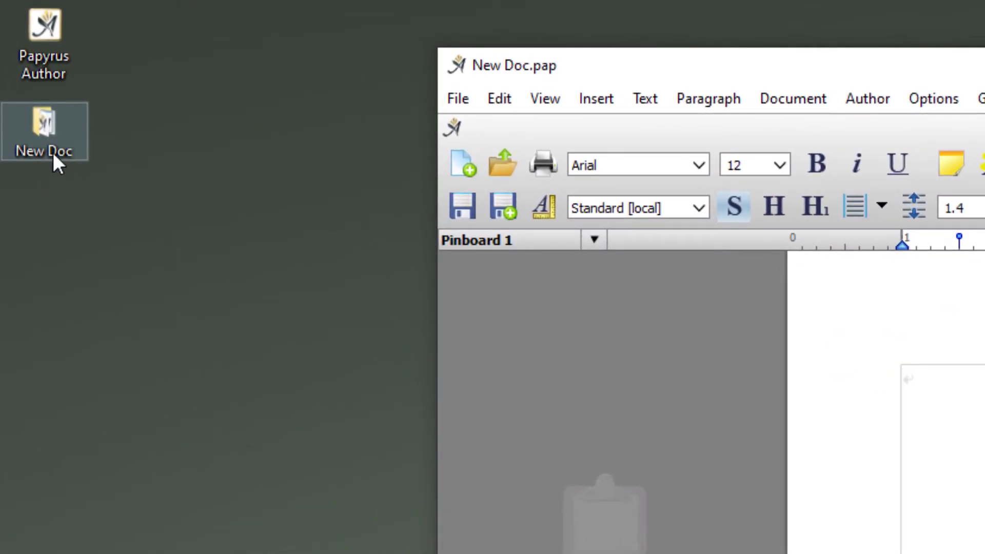
left_click(50, 146)
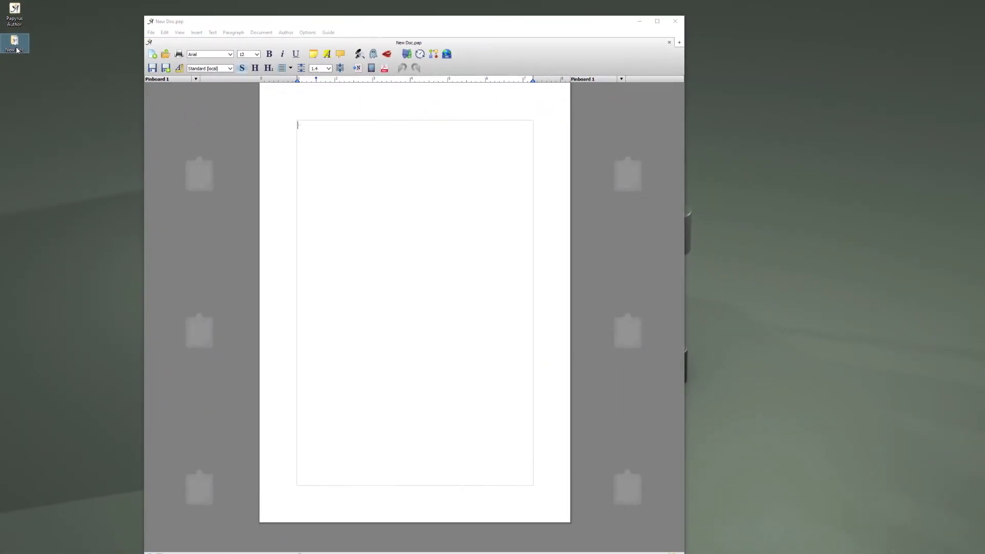
double_click(44, 126)
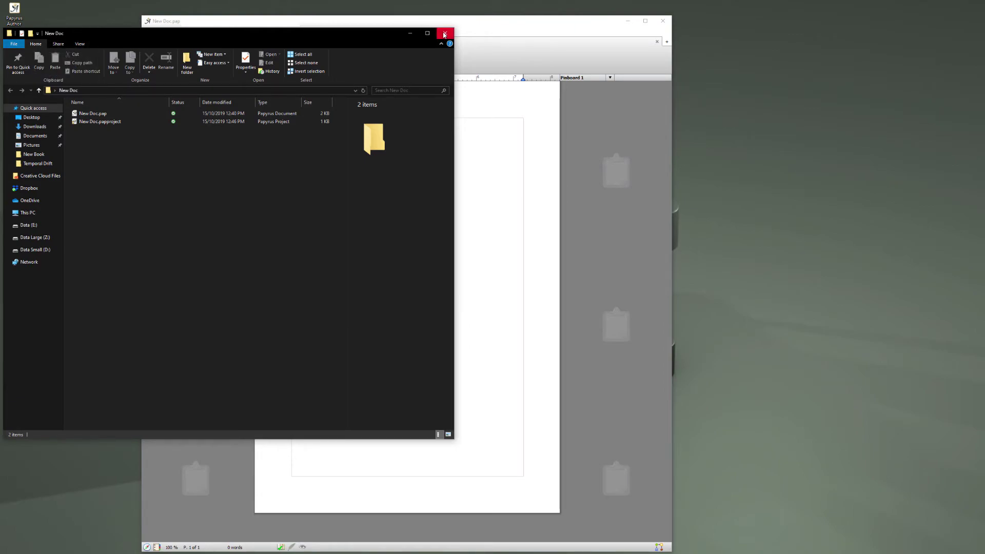
left_click(444, 35)
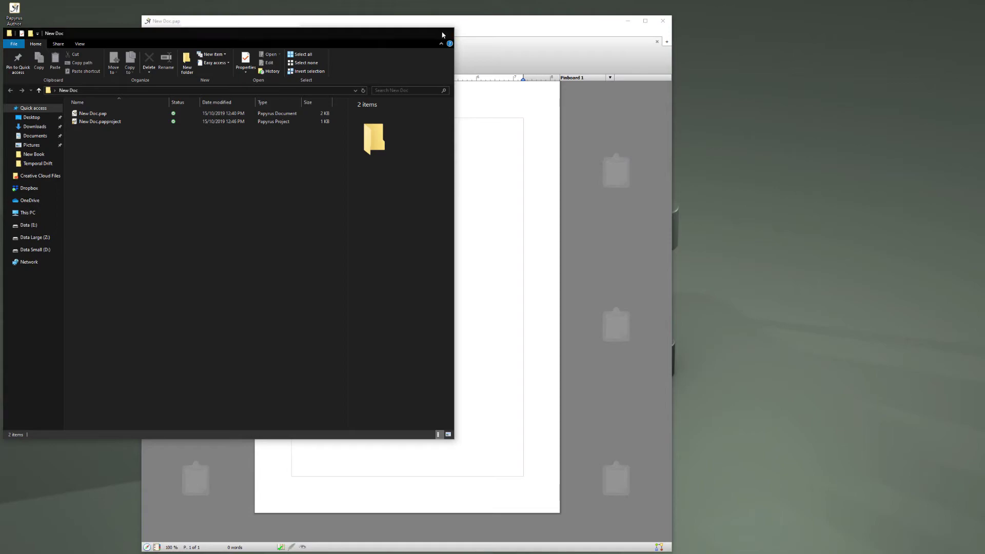
double_click(14, 41)
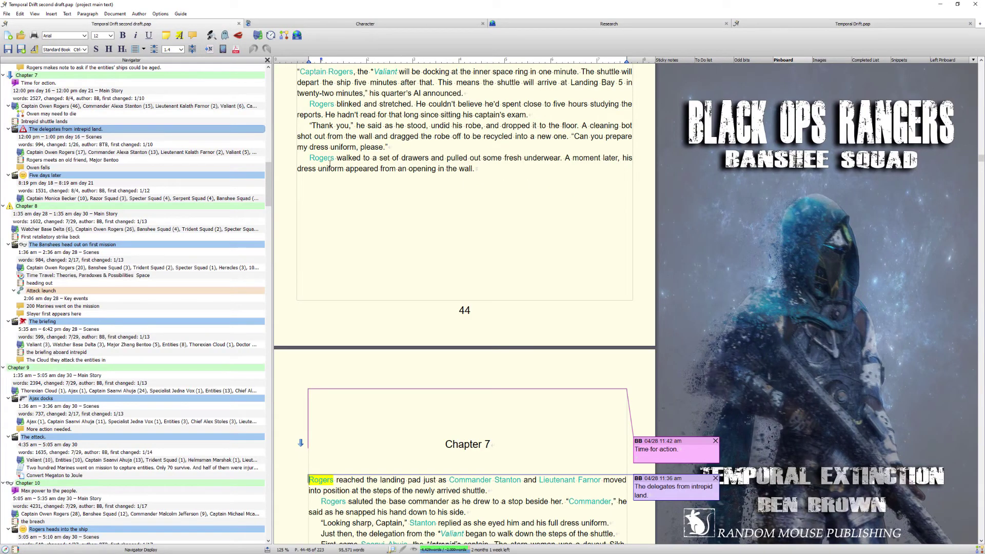
Jump via the Navigator to the scene The break, then show the story timeline
left_click_drag(269, 191, 268, 151)
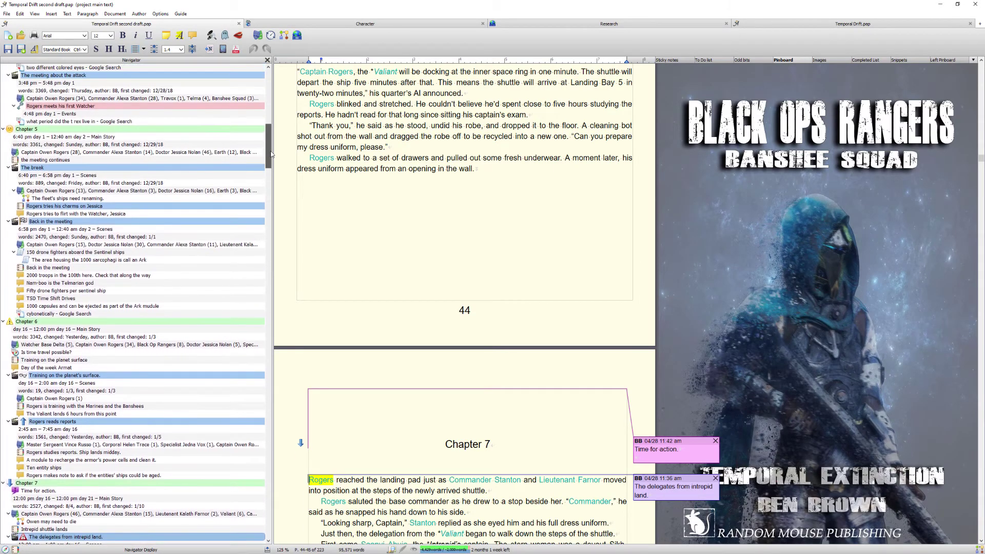
left_click(190, 84)
left_click(185, 107)
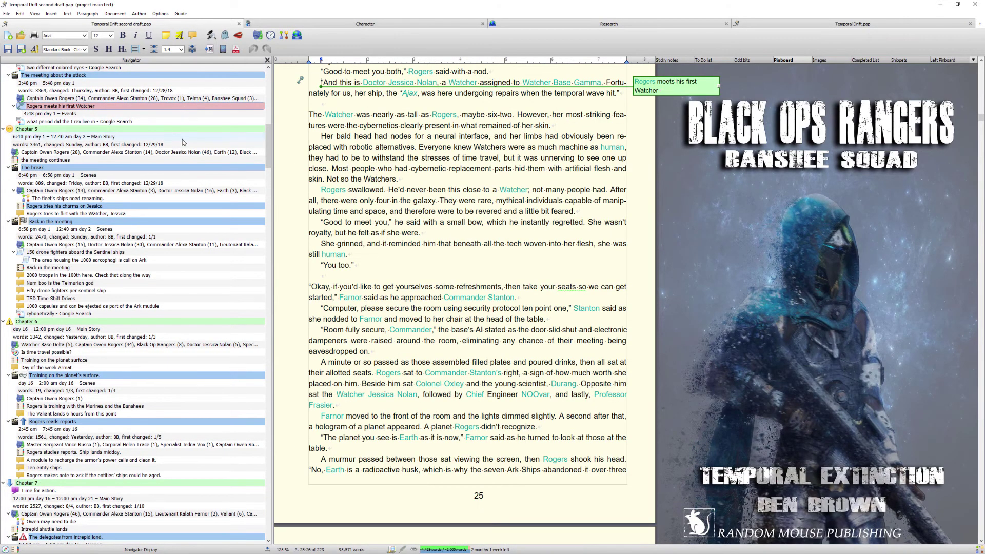
left_click(198, 168)
left_click(273, 39)
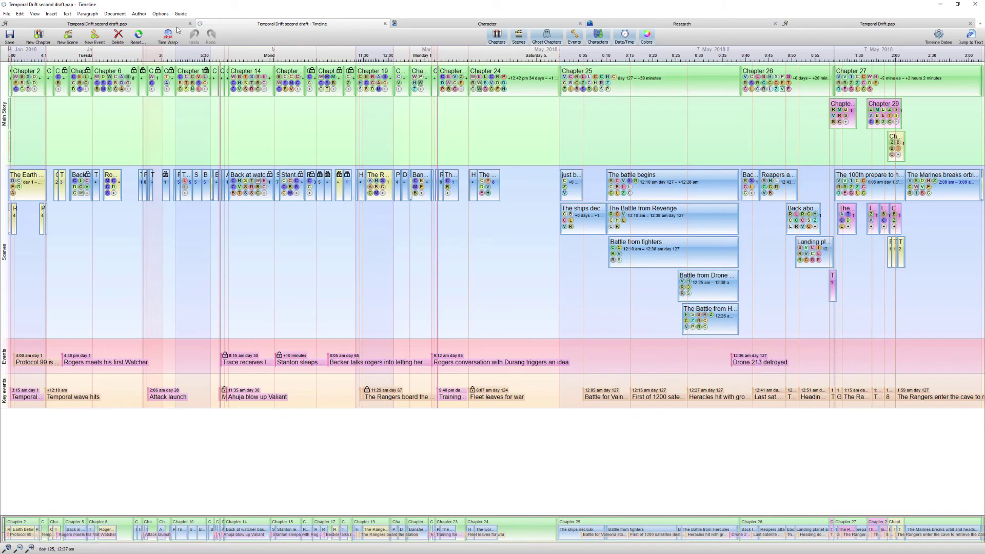
Browse the Research and Character database tables, then open the Temporal Drift thinkboard
left_click(148, 25)
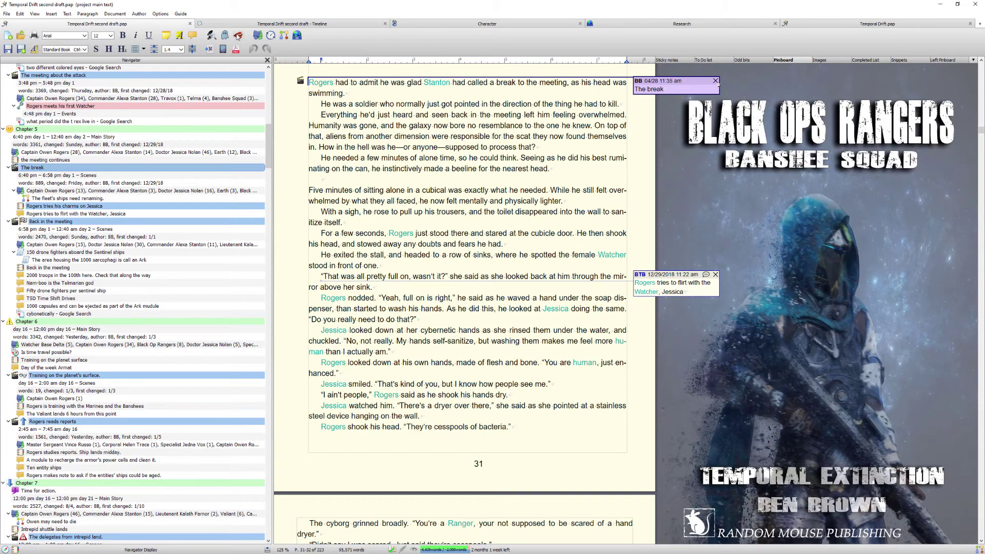
left_click(675, 25)
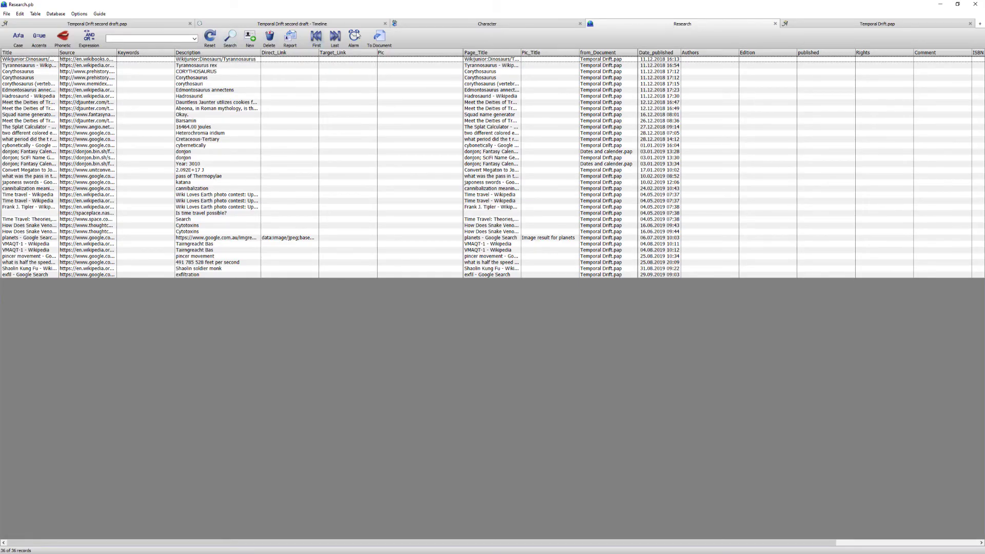
left_click(451, 24)
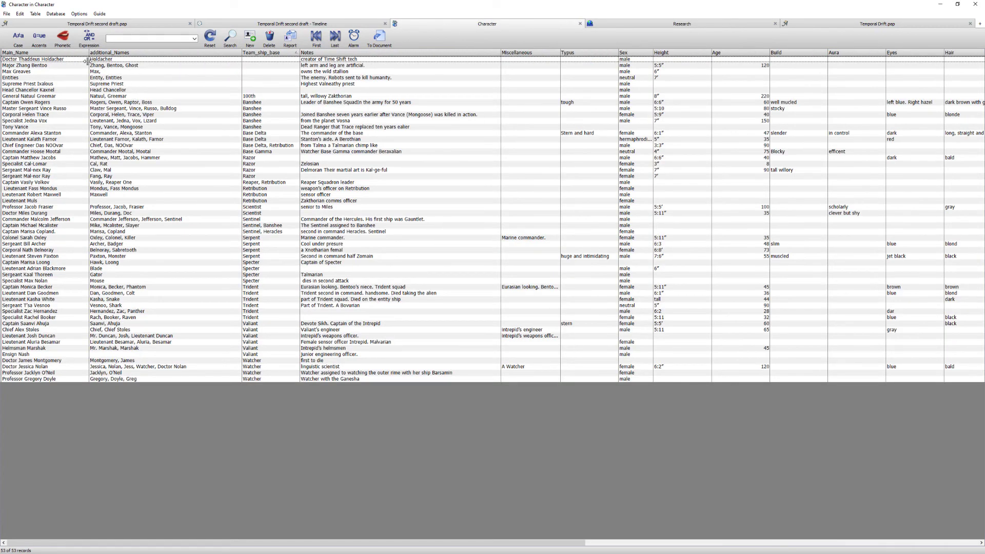
left_click(39, 16)
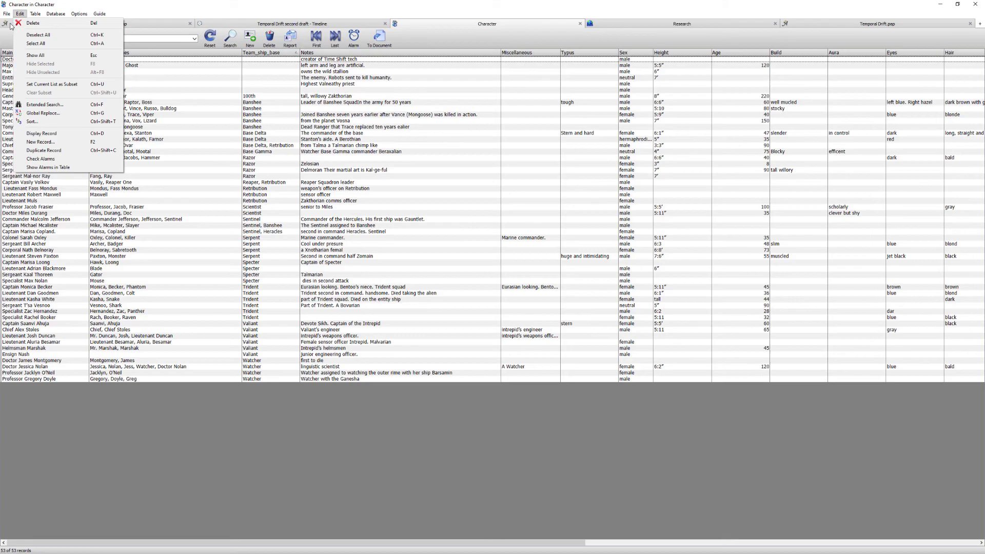
left_click(269, 5)
left_click(138, 23)
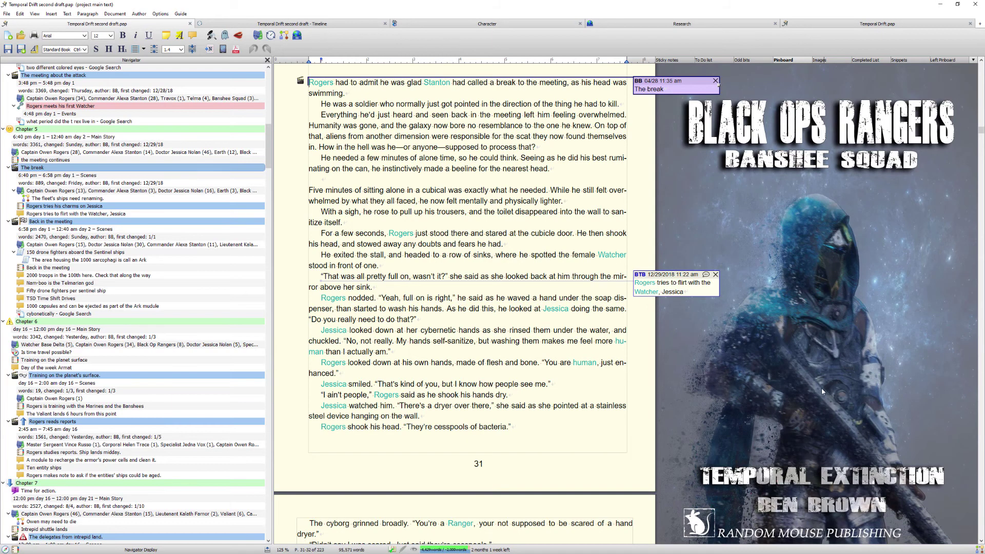
left_click(284, 36)
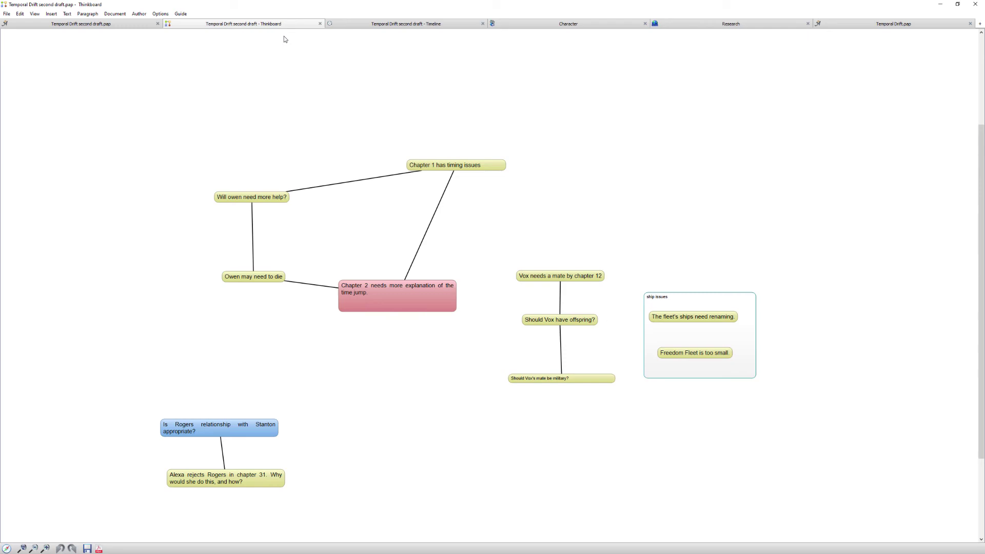
Switch back to the Temporal Drift second draft.pap manuscript tab
left_click(111, 24)
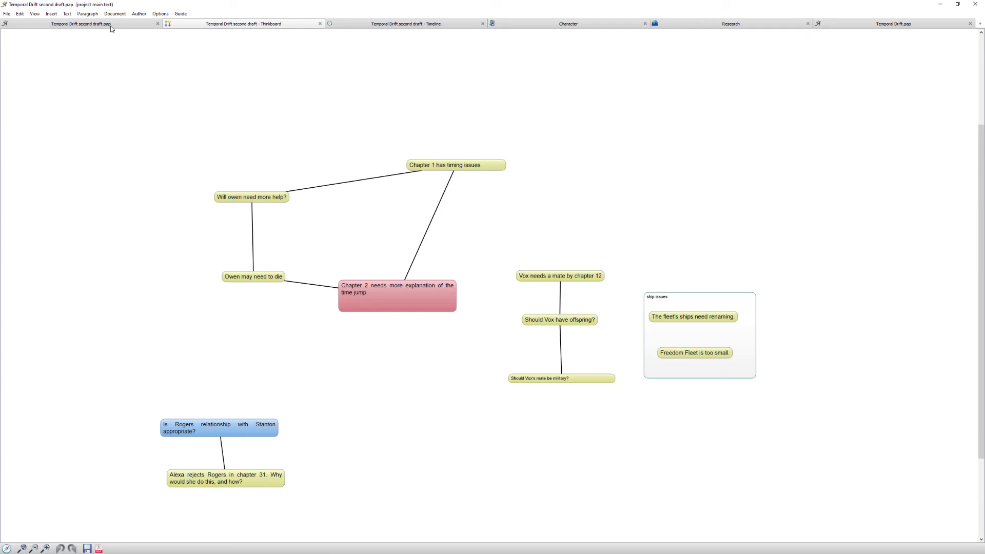